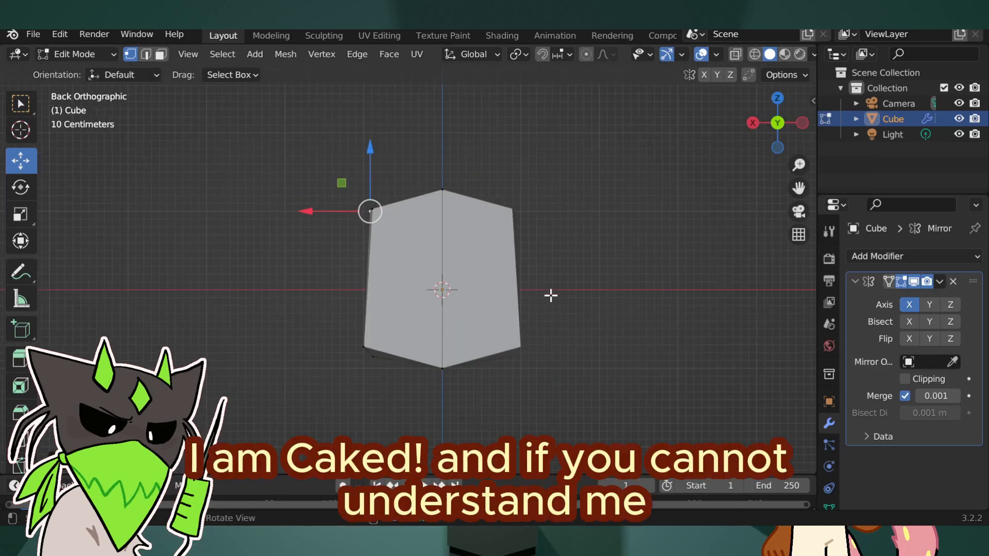
# - Pull the side face inward along Y to thin the mirrored cube and rotate it slightly
pyautogui.moveTo(541, 297)
pyautogui.mouseDown()
pyautogui.moveTo(439, 176)
pyautogui.moveTo(358, 219)
pyautogui.moveTo(499, 404)
pyautogui.moveTo(574, 379)
pyautogui.mouseUp()
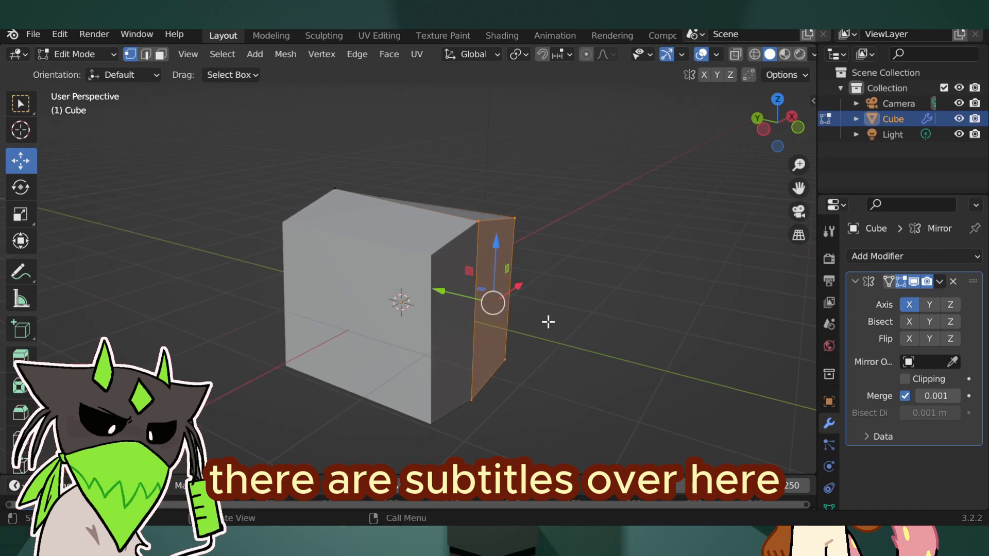
pyautogui.moveTo(437, 293); pyautogui.dragTo(391, 271)
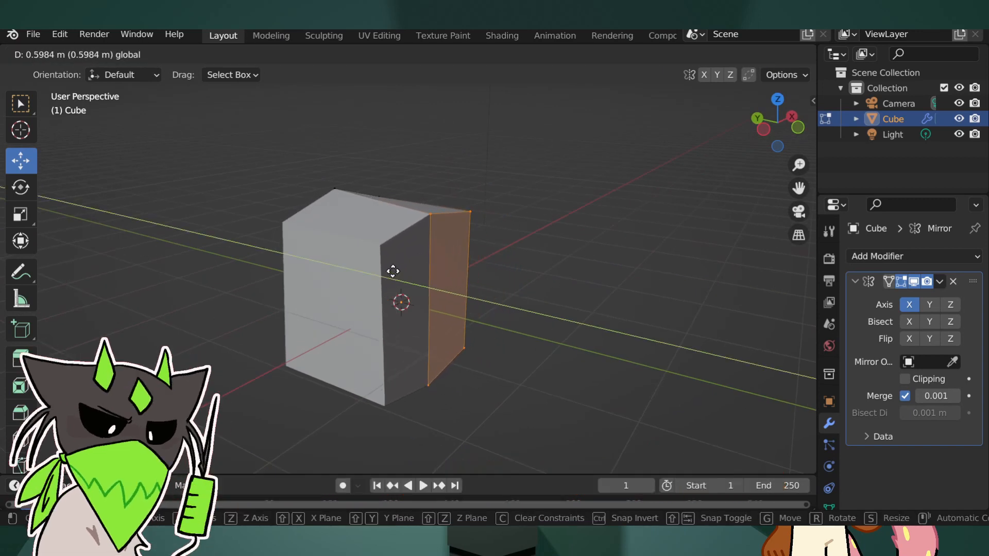
pyautogui.moveTo(553, 271); pyautogui.dragTo(568, 271)
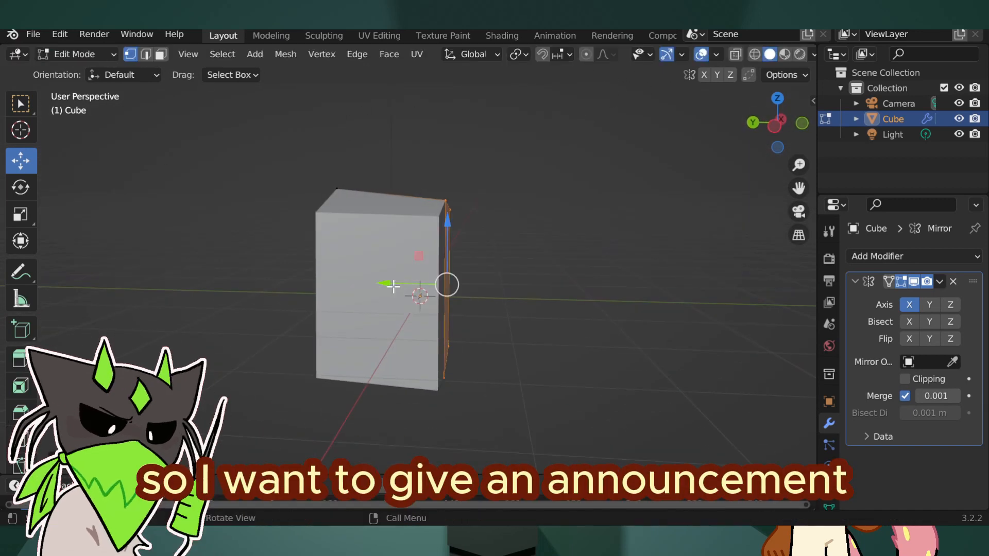
pyautogui.click(19, 194)
pyautogui.moveTo(490, 236); pyautogui.dragTo(486, 249)
pyautogui.click(20, 161)
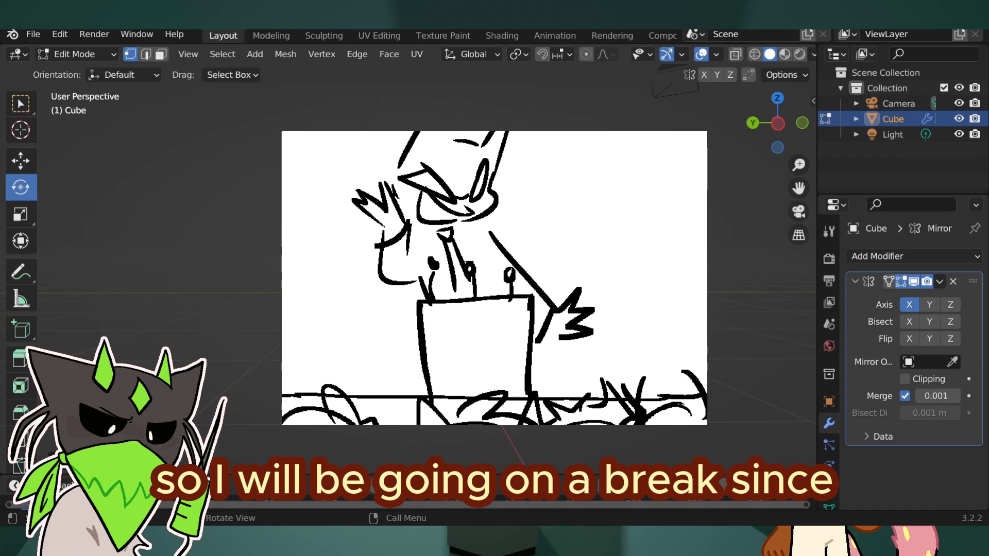
pyautogui.moveTo(487, 249); pyautogui.dragTo(494, 255)
pyautogui.moveTo(695, 247); pyautogui.dragTo(729, 214)
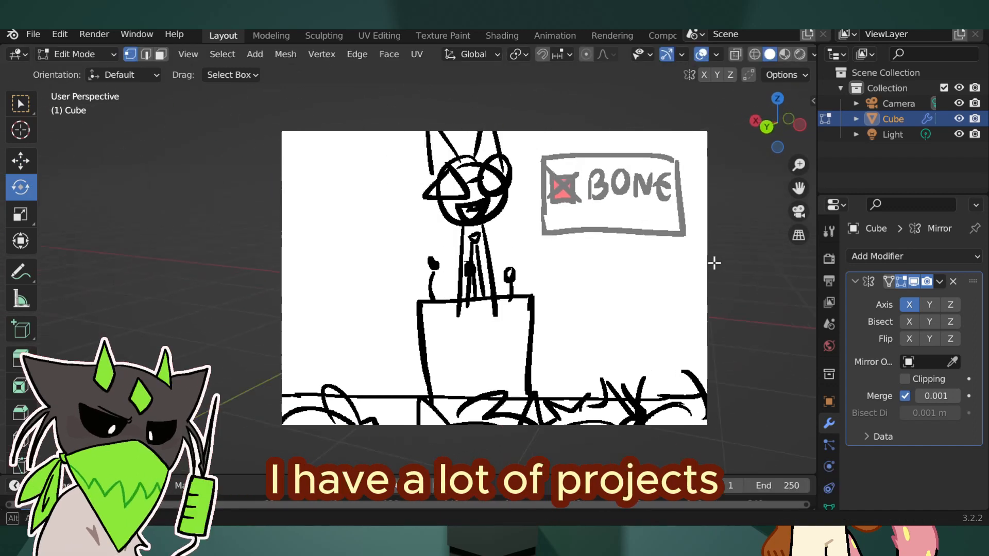
# - In Back Ortho with edge select, move an outer edge so the outline tapers toward a point
pyautogui.click(145, 54)
pyautogui.moveTo(541, 271); pyautogui.dragTo(660, 312)
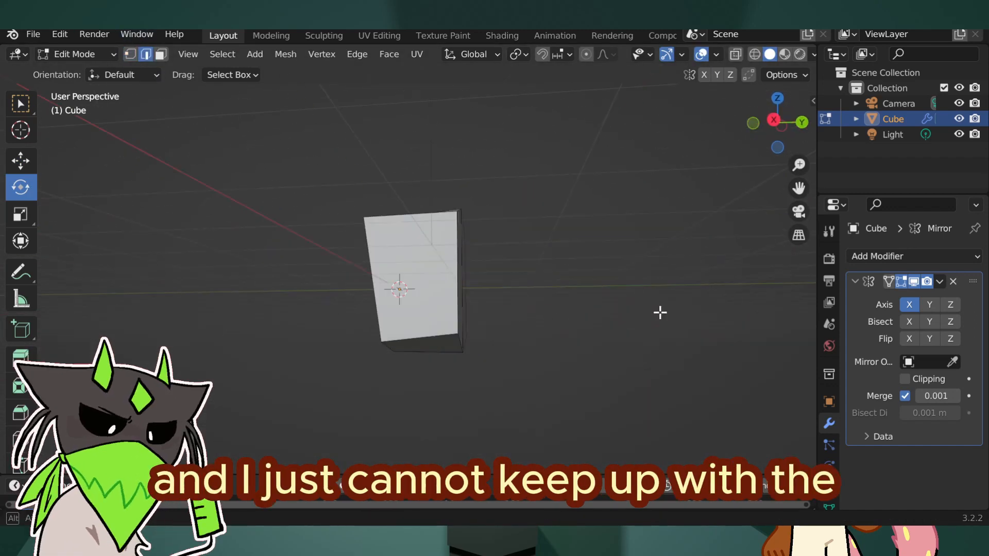
pyautogui.scroll(3, 659, 313)
pyautogui.moveTo(774, 124); pyautogui.dragTo(778, 140)
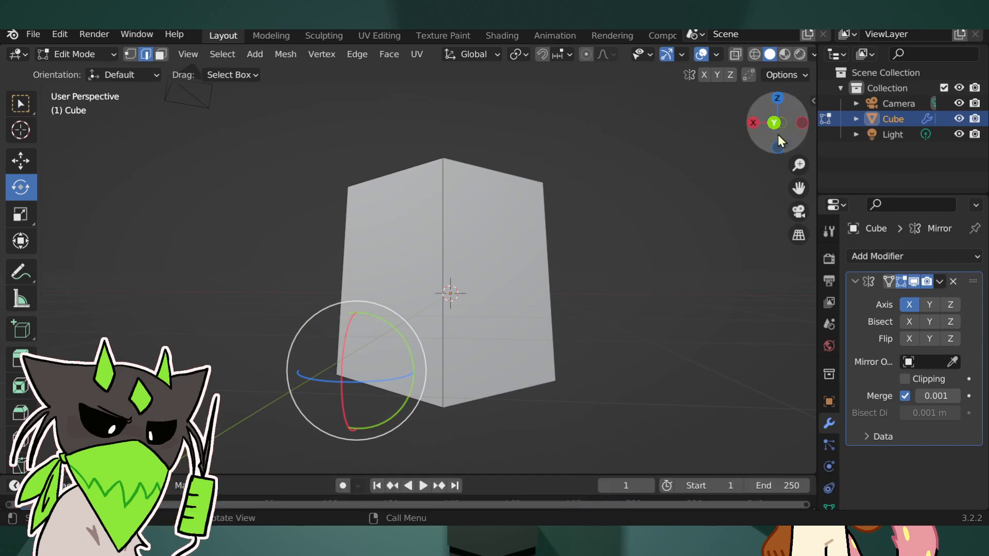
pyautogui.press('ctrl+KP_1')
pyautogui.hotkey('shift', 'space')
pyautogui.press('g')
pyautogui.moveTo(363, 309)
pyautogui.mouseDown()
pyautogui.moveTo(366, 289)
pyautogui.moveTo(814, 324)
pyautogui.moveTo(624, 347)
pyautogui.moveTo(342, 264)
pyautogui.moveTo(456, 289)
pyautogui.moveTo(398, 249)
pyautogui.moveTo(549, 265)
pyautogui.moveTo(154, 74)
pyautogui.mouseUp()
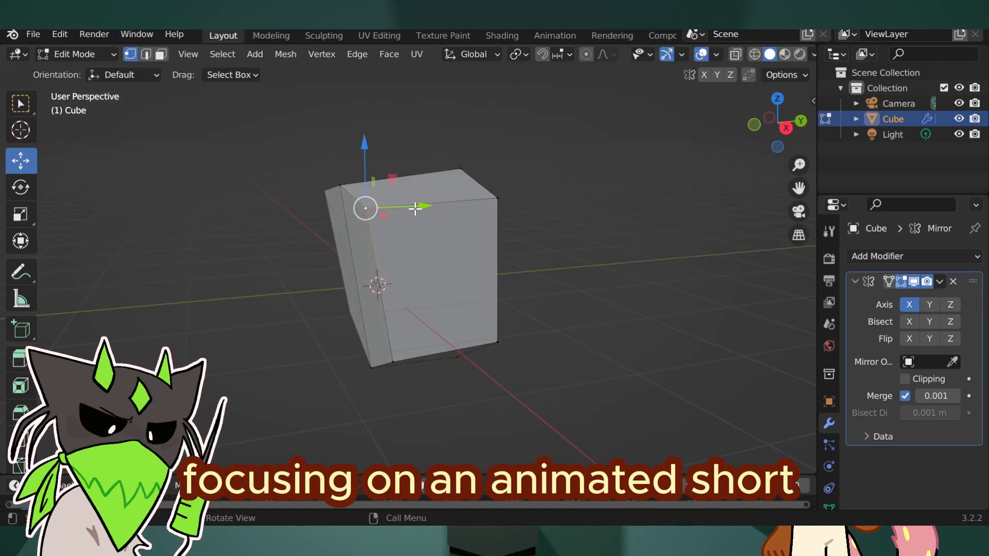
# - Slide an edge along Y, add one horizontal loop cut around the cube and lower it along Z
pyautogui.moveTo(414, 208)
pyautogui.mouseDown()
pyautogui.moveTo(469, 213)
pyautogui.moveTo(440, 203)
pyautogui.moveTo(573, 164)
pyautogui.moveTo(731, 200)
pyautogui.moveTo(623, 262)
pyautogui.moveTo(433, 269)
pyautogui.moveTo(401, 315)
pyautogui.mouseUp()
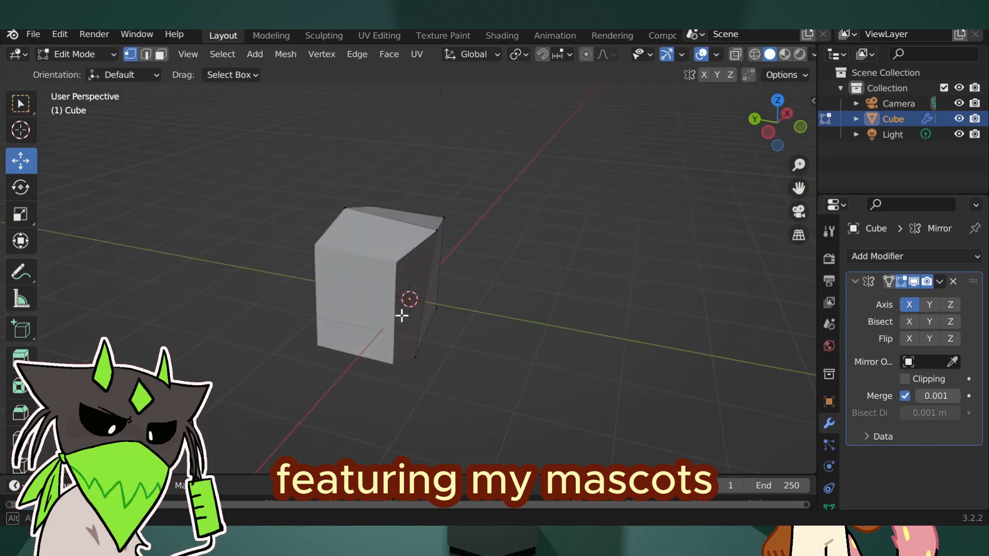
pyautogui.moveTo(538, 257)
pyautogui.mouseDown()
pyautogui.moveTo(576, 227)
pyautogui.moveTo(733, 212)
pyautogui.moveTo(585, 287)
pyautogui.mouseUp()
pyautogui.click(21, 440)
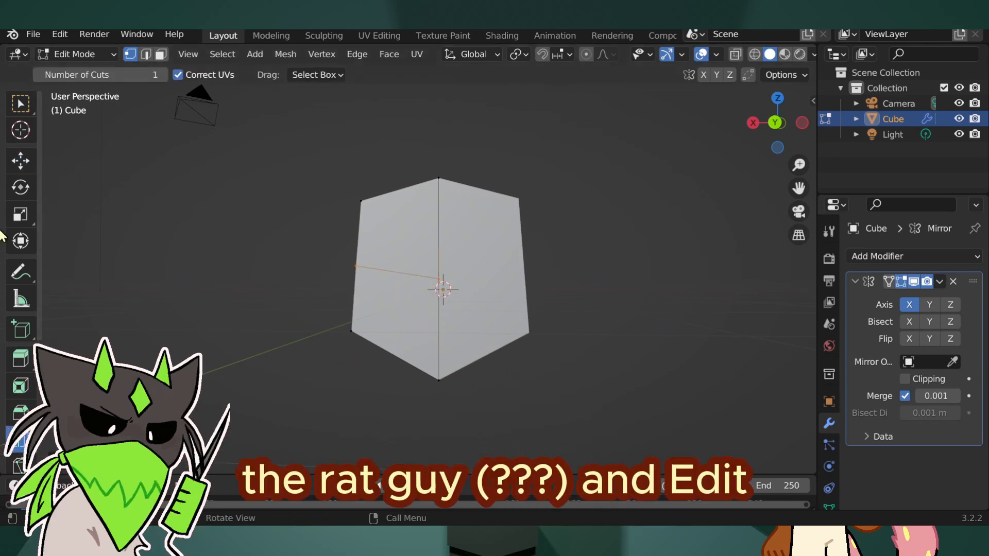
pyautogui.click(21, 159)
pyautogui.moveTo(410, 248); pyautogui.dragTo(409, 272)
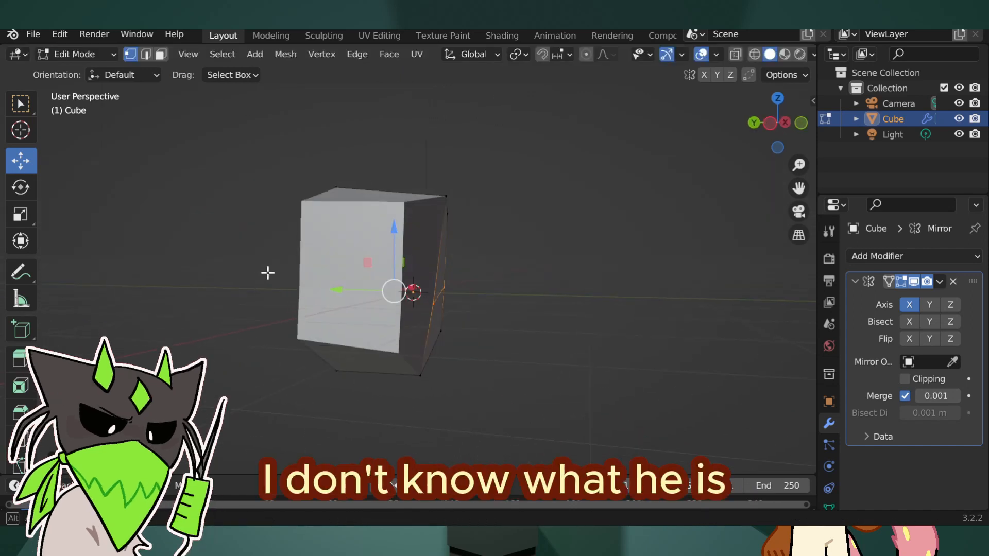
# - Push the lower-left face outward along its normal to form a jutting lower section
pyautogui.click(377, 310)
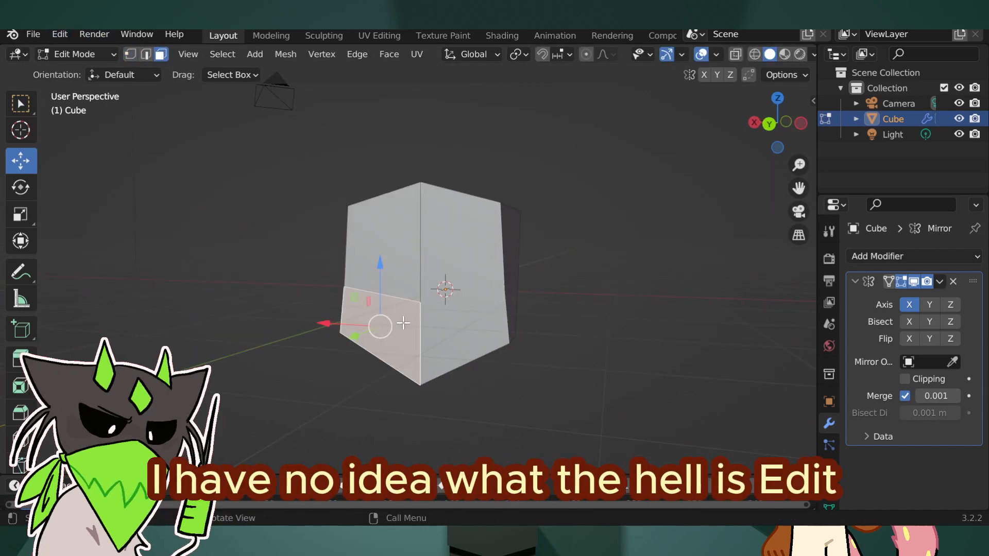
pyautogui.moveTo(390, 323); pyautogui.dragTo(624, 376)
pyautogui.click(396, 325)
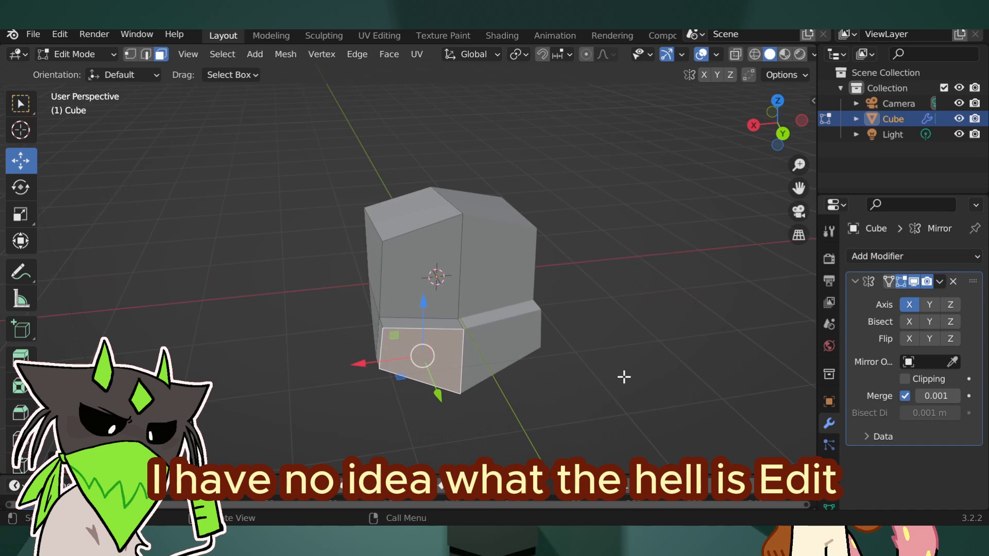
pyautogui.click(624, 376)
# - Nudge a bottom vertical edge along an axis to refine the faceted jaw shape
pyautogui.click(145, 53)
pyautogui.moveTo(508, 340); pyautogui.dragTo(513, 314)
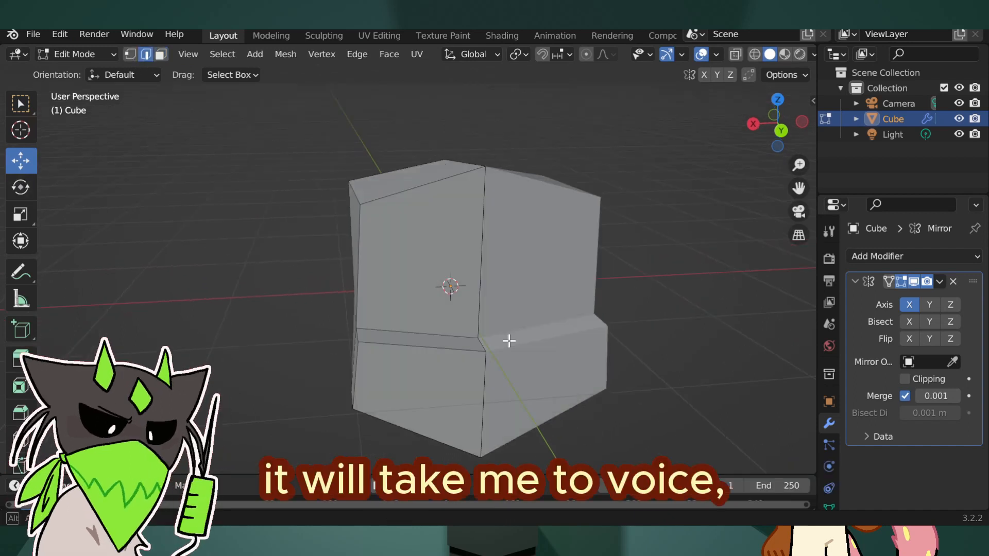
pyautogui.click(521, 406)
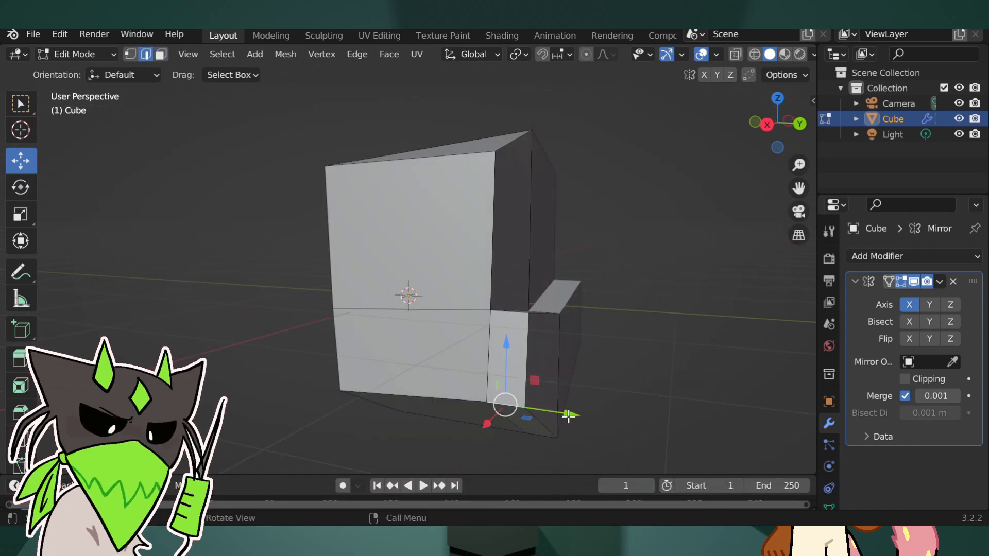
pyautogui.moveTo(540, 409)
pyautogui.mouseDown()
pyautogui.moveTo(589, 421)
pyautogui.moveTo(585, 377)
pyautogui.moveTo(447, 289)
pyautogui.mouseUp()
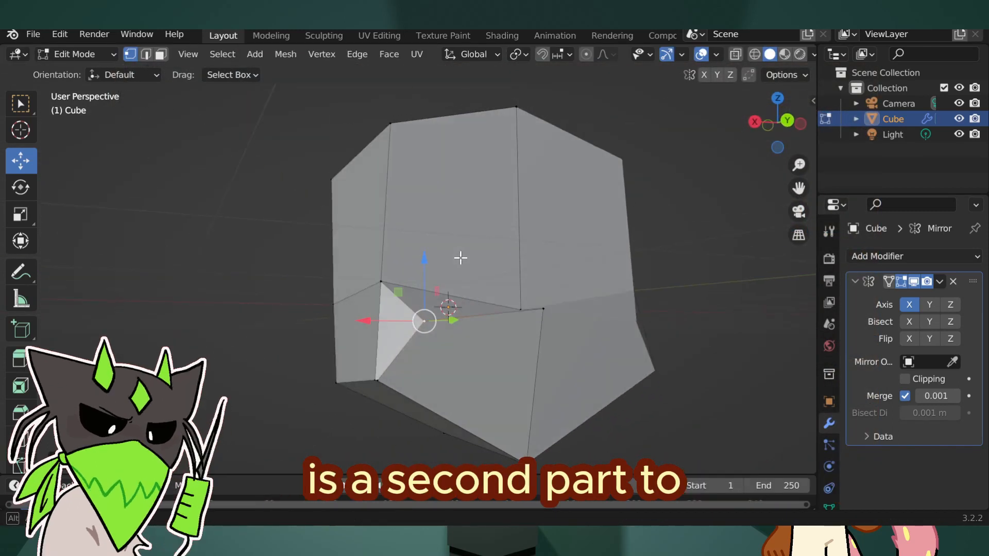
pyautogui.moveTo(399, 265)
pyautogui.mouseDown()
pyautogui.moveTo(607, 317)
pyautogui.moveTo(651, 342)
pyautogui.moveTo(549, 342)
pyautogui.moveTo(651, 210)
pyautogui.mouseUp()
# - Return to Object Mode and inspect the model in wireframe, then solid shading
pyautogui.press('Tab')
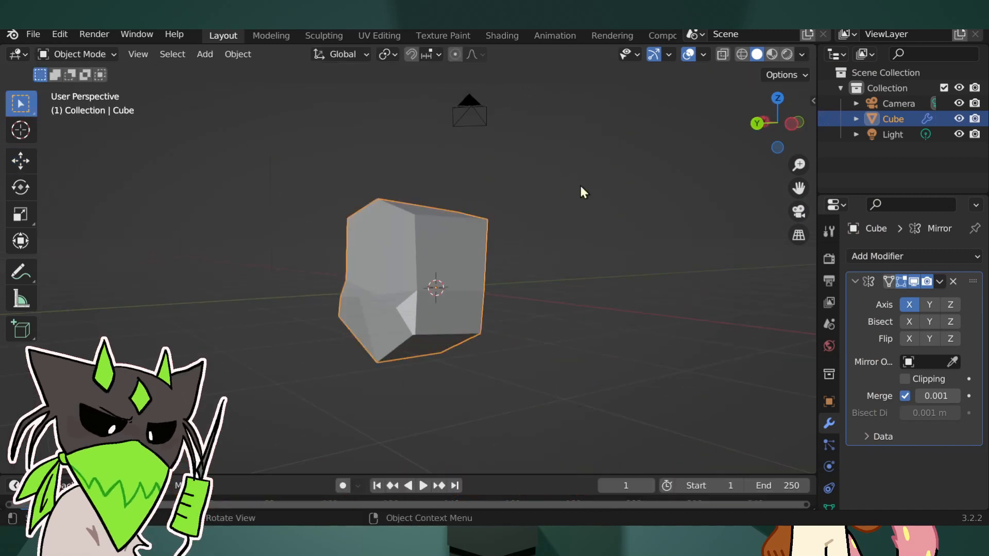
pyautogui.moveTo(579, 183)
pyautogui.mouseDown()
pyautogui.moveTo(371, 313)
pyautogui.moveTo(276, 311)
pyautogui.moveTo(457, 308)
pyautogui.moveTo(412, 238)
pyautogui.mouseUp()
pyautogui.click(742, 55)
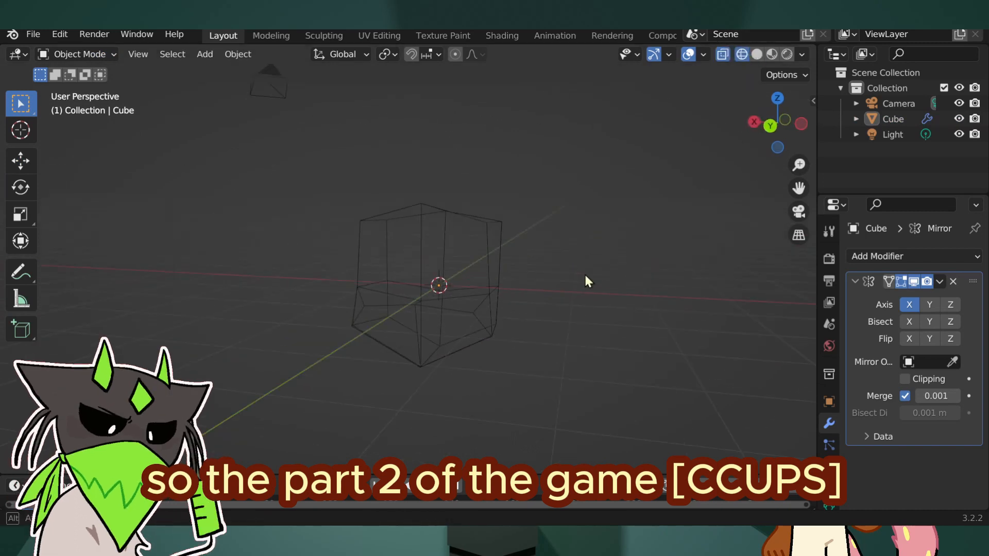
pyautogui.moveTo(584, 273)
pyautogui.mouseDown()
pyautogui.moveTo(711, 266)
pyautogui.moveTo(542, 302)
pyautogui.mouseUp()
pyautogui.scroll(3, 443, 242)
pyautogui.scroll(-3, 443, 249)
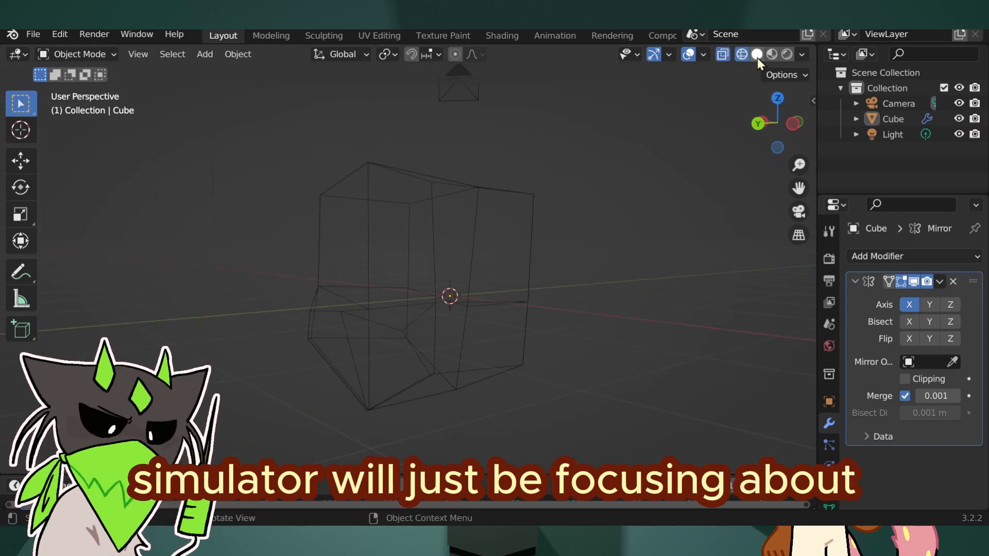
pyautogui.click(756, 54)
pyautogui.moveTo(587, 224); pyautogui.dragTo(635, 235)
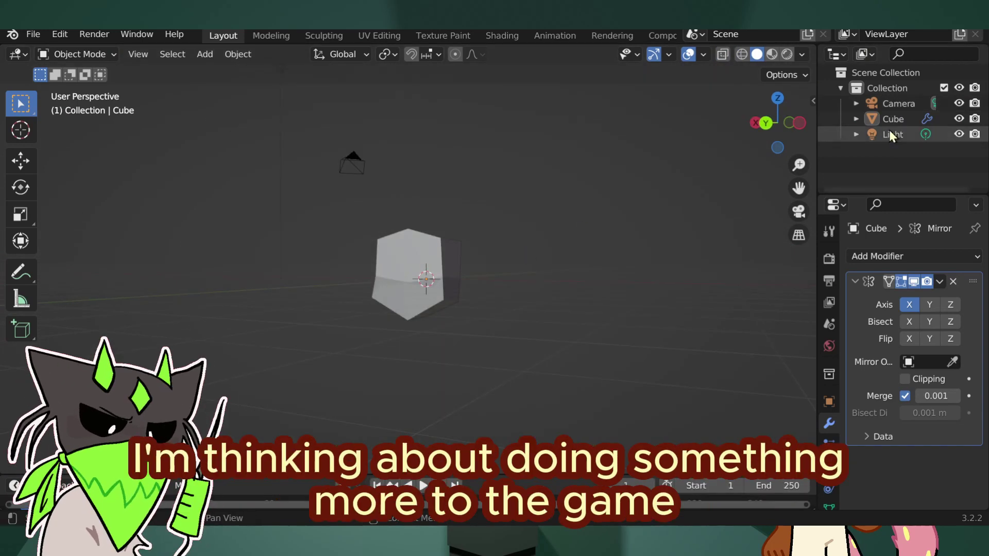
# - Rename the Cube object to 'head' in the Outliner
pyautogui.doubleClick(894, 118)
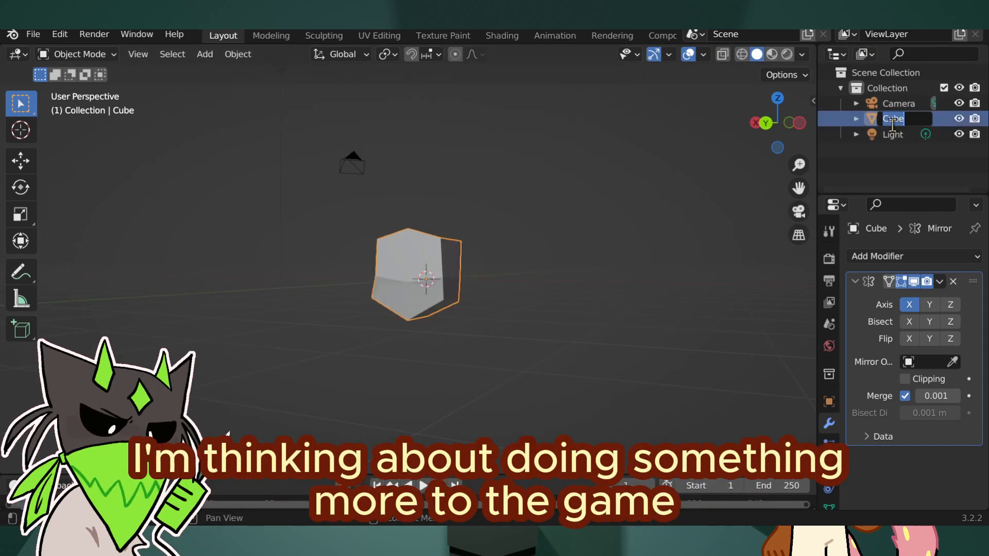
pyautogui.scroll(3, 467, 271)
pyautogui.moveTo(468, 272)
pyautogui.mouseDown()
pyautogui.moveTo(512, 278)
pyautogui.moveTo(409, 294)
pyautogui.moveTo(511, 291)
pyautogui.mouseUp()
pyautogui.scroll(-1, 602, 246)
pyautogui.scroll(-4, 602, 246)
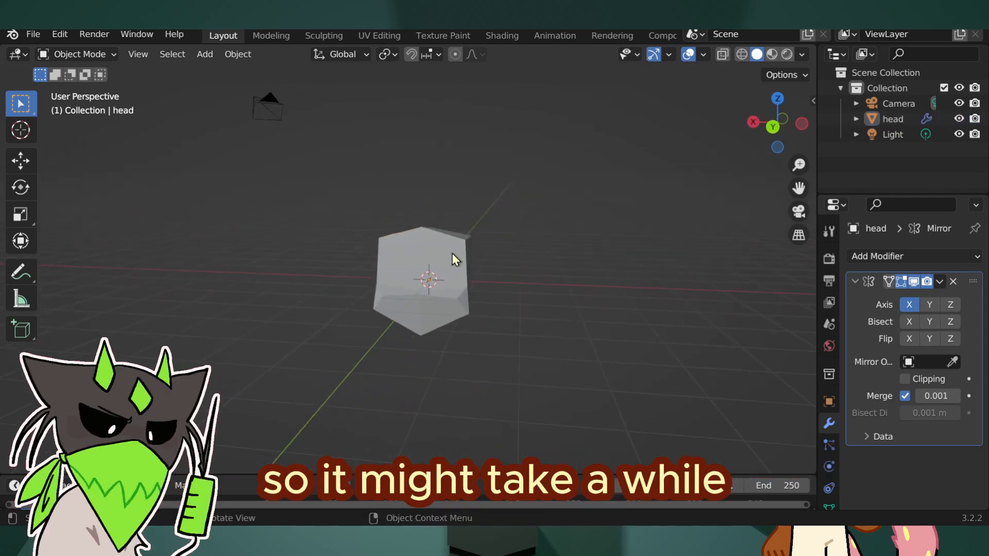
# - Set the head's Location Z to exactly 1 m and deselect it
pyautogui.click(829, 401)
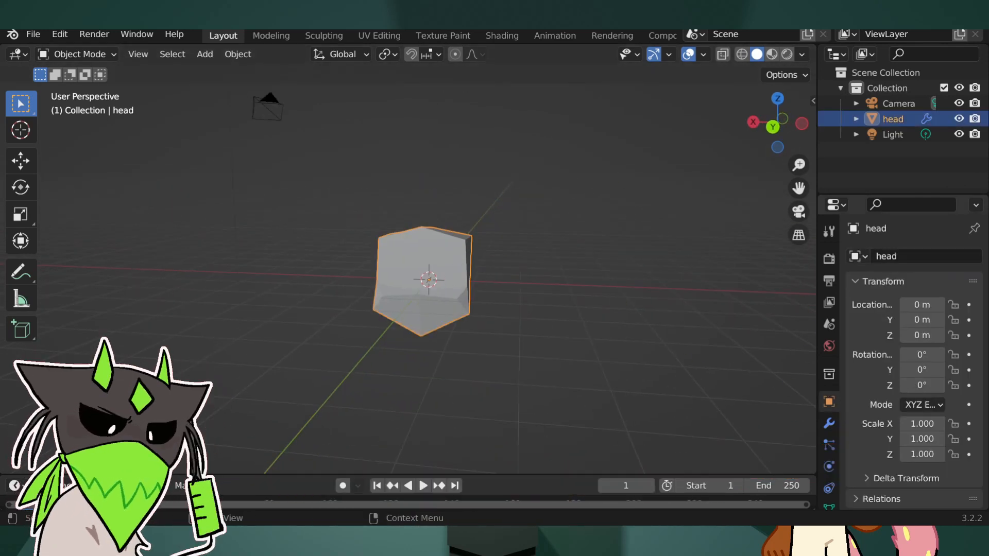
pyautogui.scroll(-1, 418, 278)
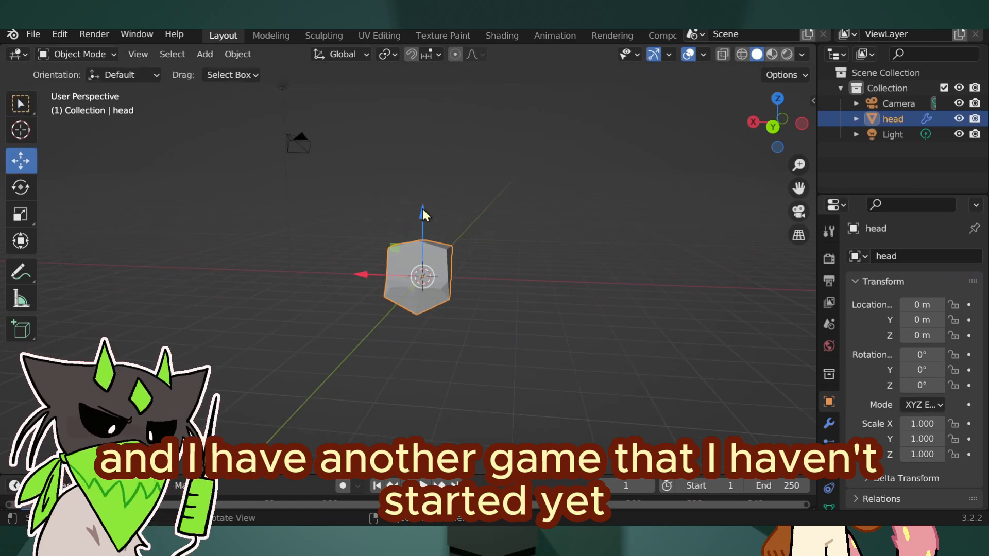
pyautogui.moveTo(422, 214); pyautogui.dragTo(422, 169)
pyautogui.write('1')
pyautogui.press('Return')
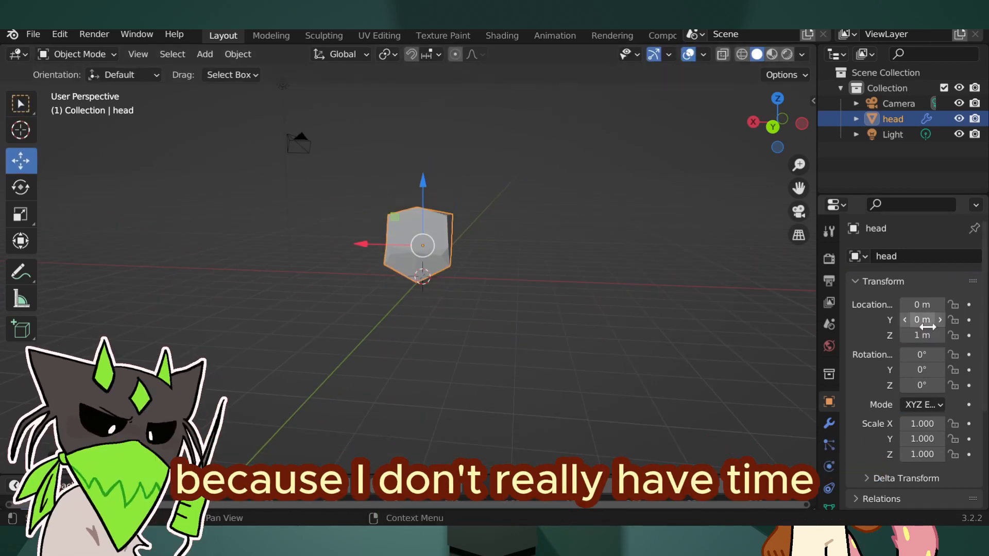
pyautogui.scroll(5, 513, 265)
pyautogui.moveTo(513, 265)
pyautogui.mouseDown()
pyautogui.moveTo(405, 186)
pyautogui.moveTo(280, 244)
pyautogui.mouseUp()
pyautogui.scroll(-5, 280, 245)
pyautogui.click(532, 238)
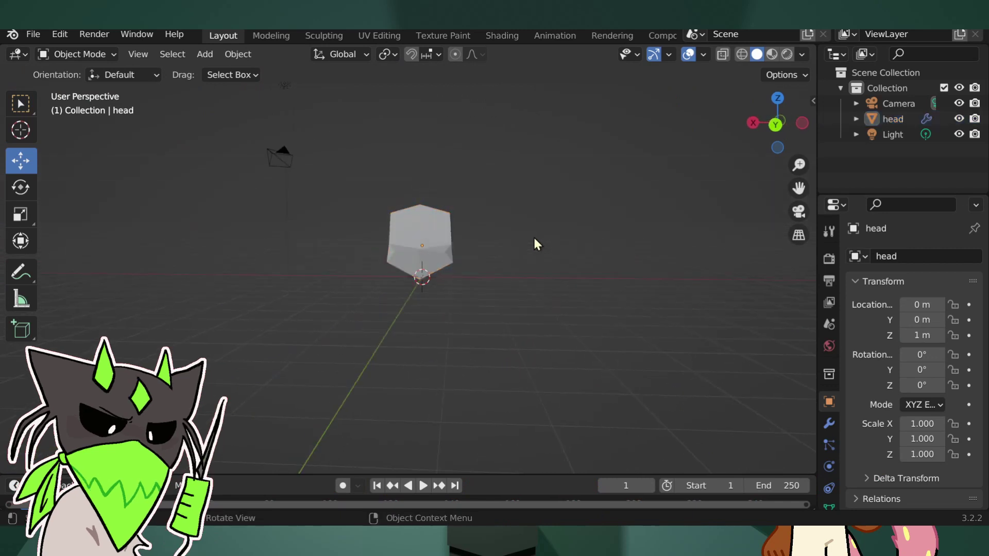
pyautogui.click(775, 123)
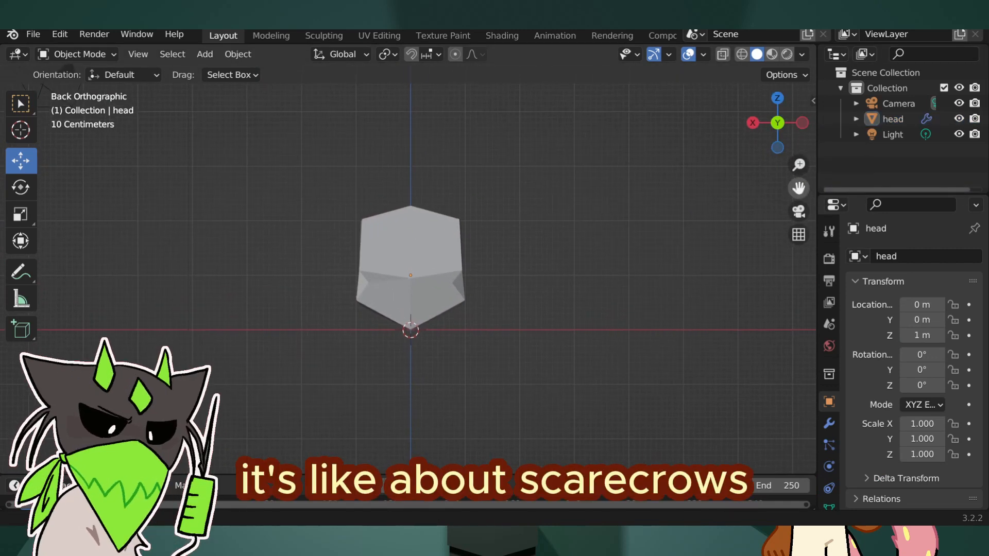
pyautogui.moveTo(798, 185)
pyautogui.mouseDown()
pyautogui.moveTo(465, 274)
pyautogui.moveTo(632, 226)
pyautogui.mouseUp()
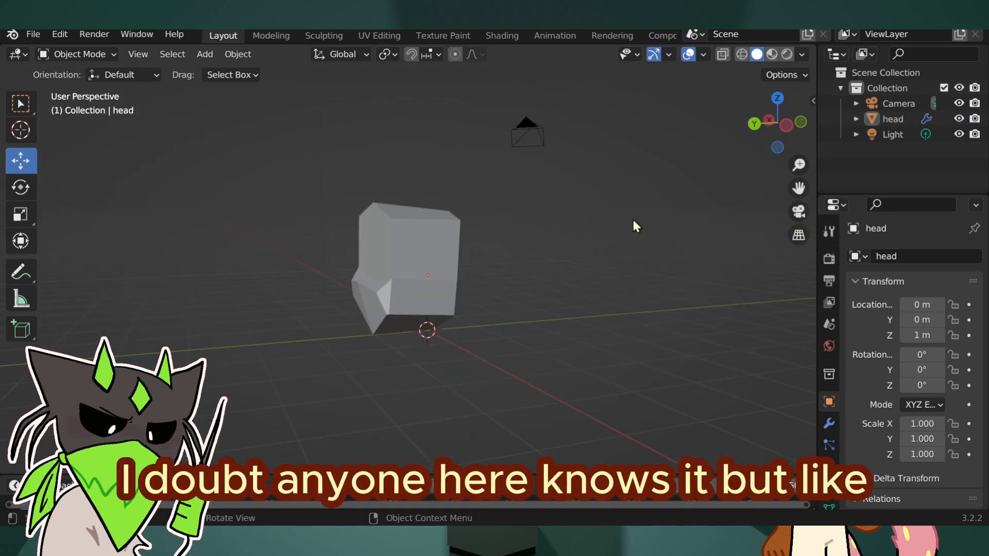
# - Add a new cube, raise it along Z to about 1.7 m, hide it and reselect head
pyautogui.hotkey('shift', 'a')
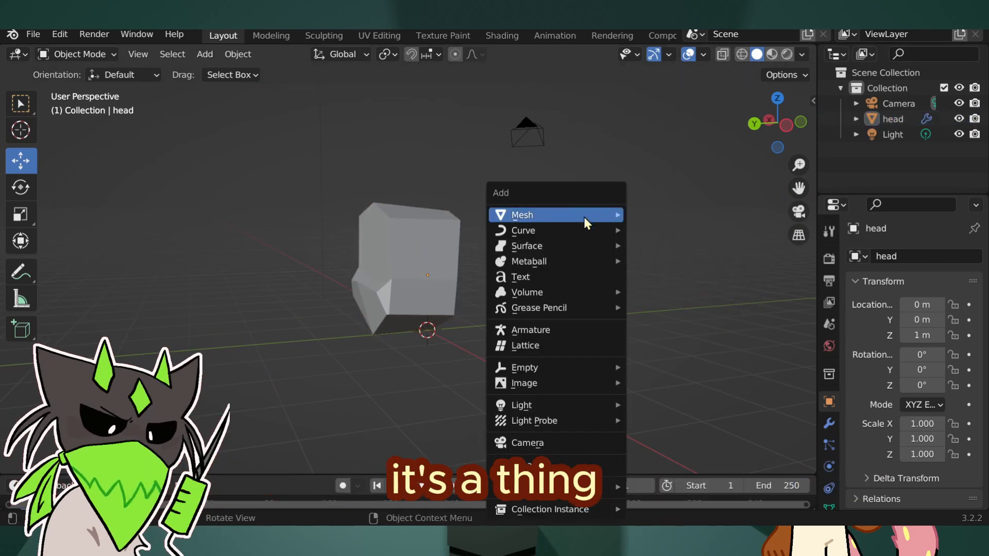
pyautogui.click(661, 229)
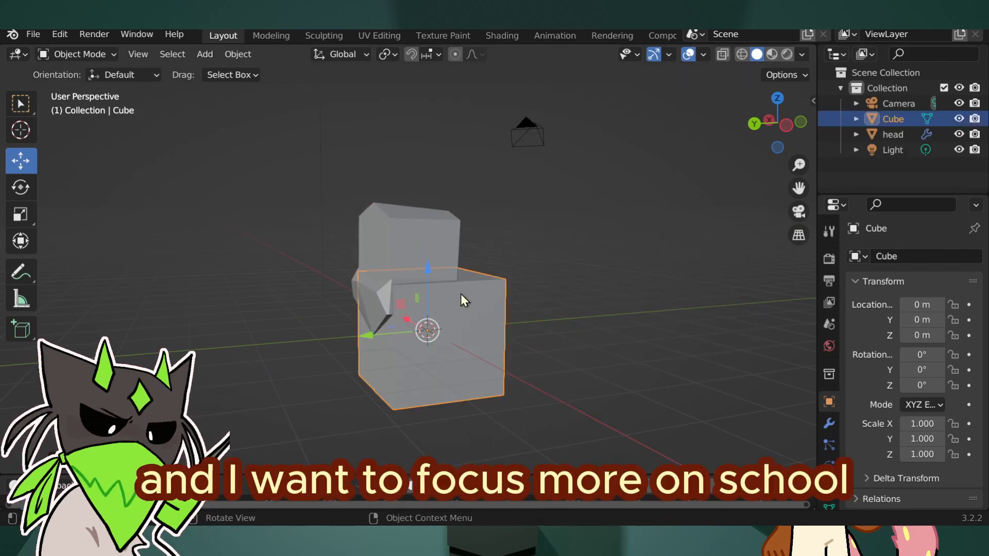
pyautogui.moveTo(460, 294)
pyautogui.mouseDown()
pyautogui.moveTo(565, 301)
pyautogui.moveTo(410, 314)
pyautogui.moveTo(489, 285)
pyautogui.mouseUp()
pyautogui.press('g')
pyautogui.press('z')
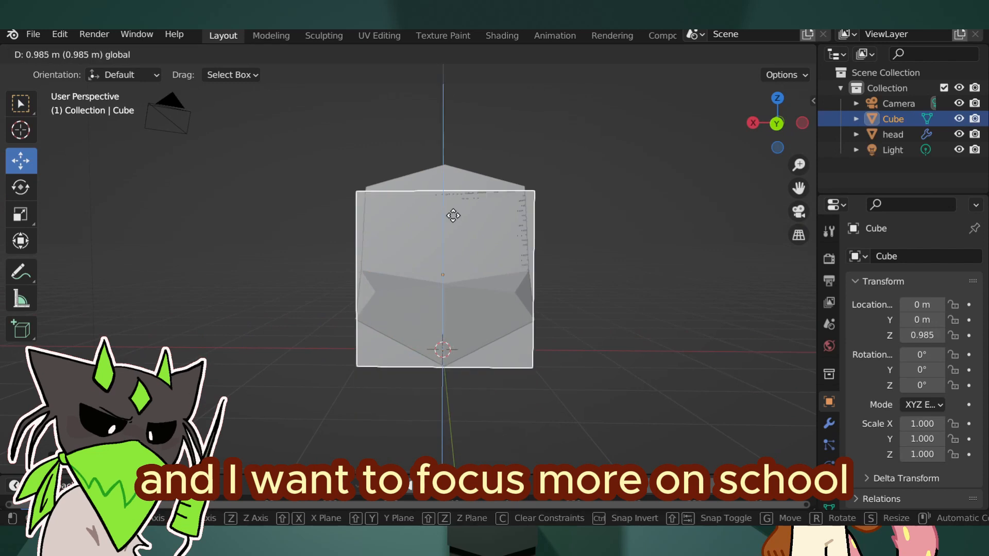
pyautogui.click(456, 166)
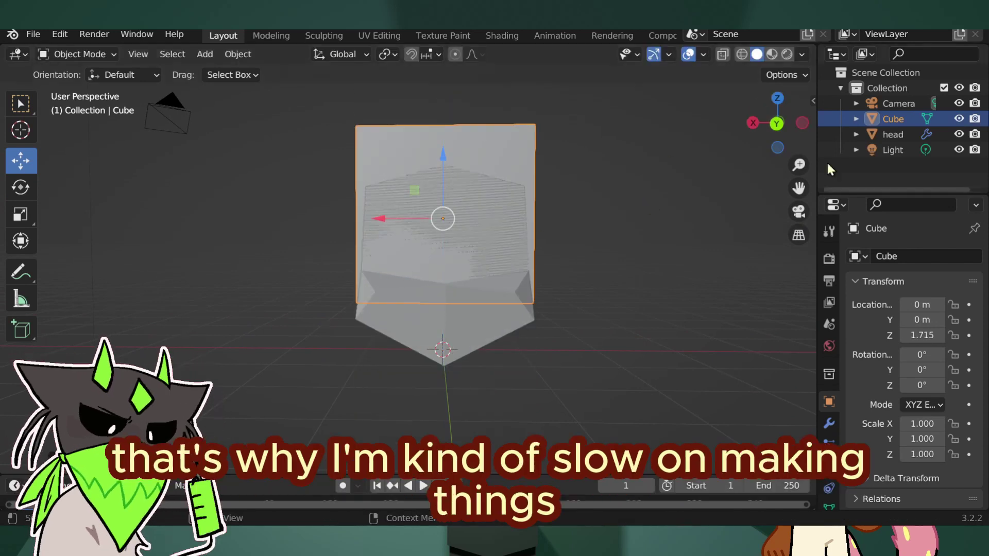
pyautogui.click(959, 119)
pyautogui.click(889, 134)
# - In Edit Mode, knife-cut a small rectangle into the head's side in Right Ortho
pyautogui.click(77, 54)
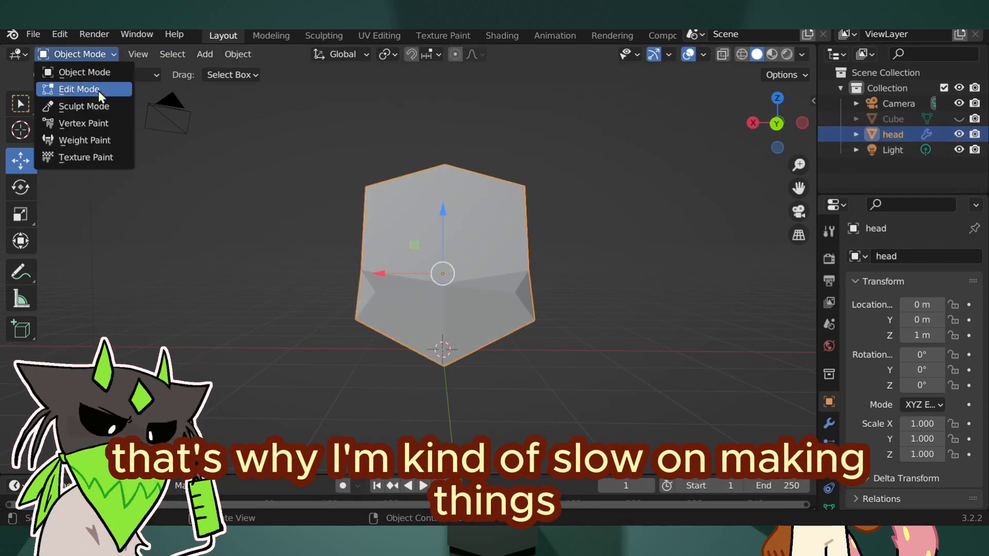
pyautogui.click(84, 88)
pyautogui.moveTo(414, 227); pyautogui.dragTo(379, 279)
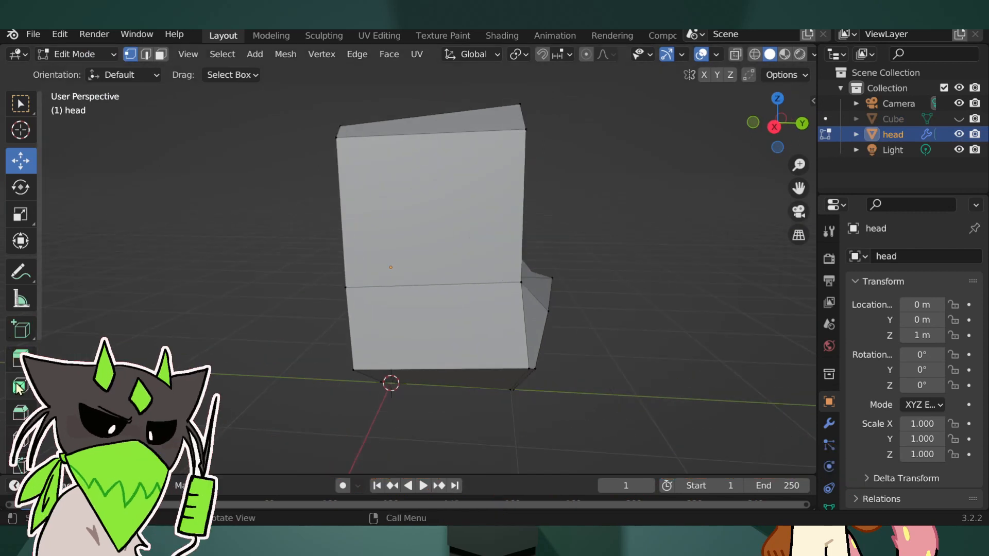
pyautogui.click(19, 462)
pyautogui.click(773, 126)
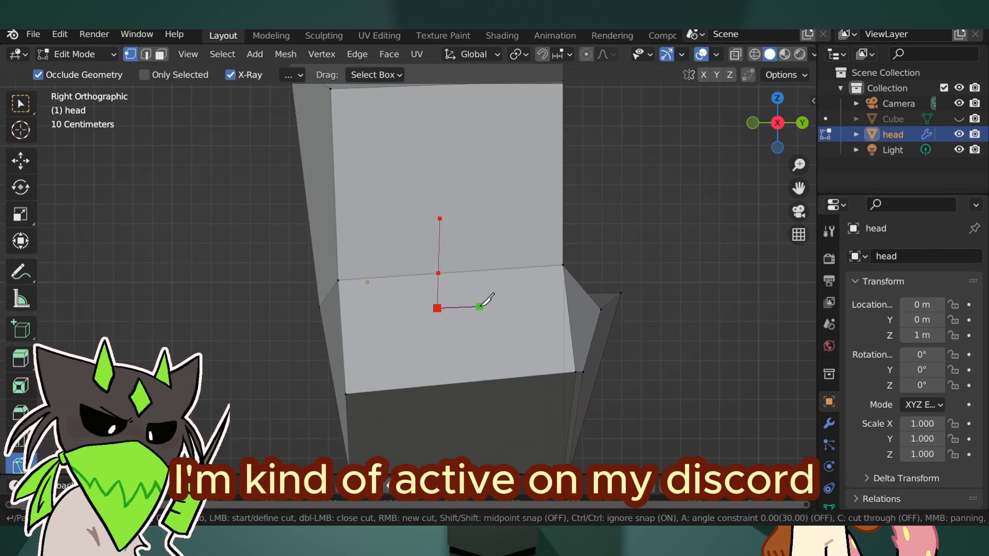
pyautogui.click(481, 223)
pyautogui.click(440, 219)
pyautogui.press('Return')
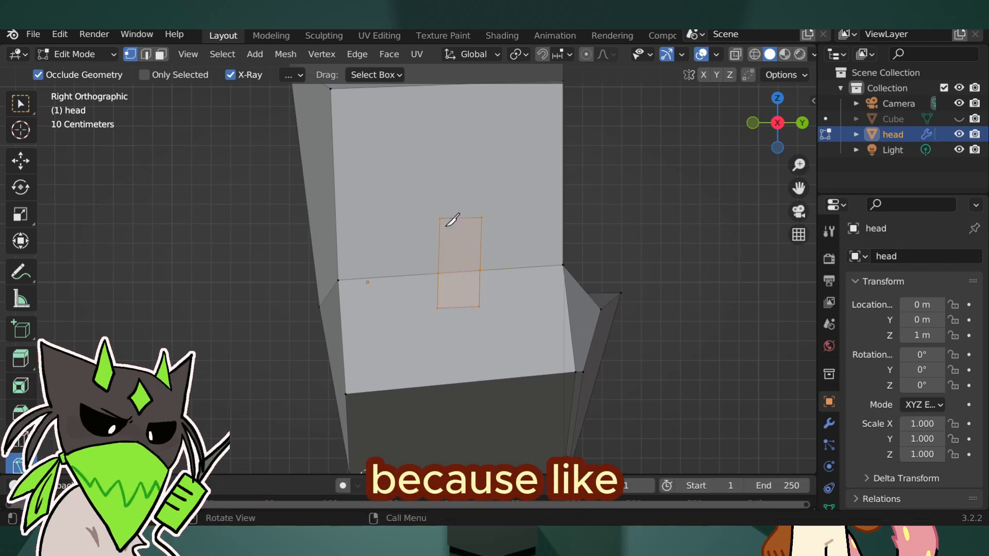
# - Nudge the cut face along X and extrude it outward into mirrored ear protrusions
pyautogui.hotkey('shift', 'space')
pyautogui.press('g')
pyautogui.moveTo(243, 270); pyautogui.dragTo(249, 268)
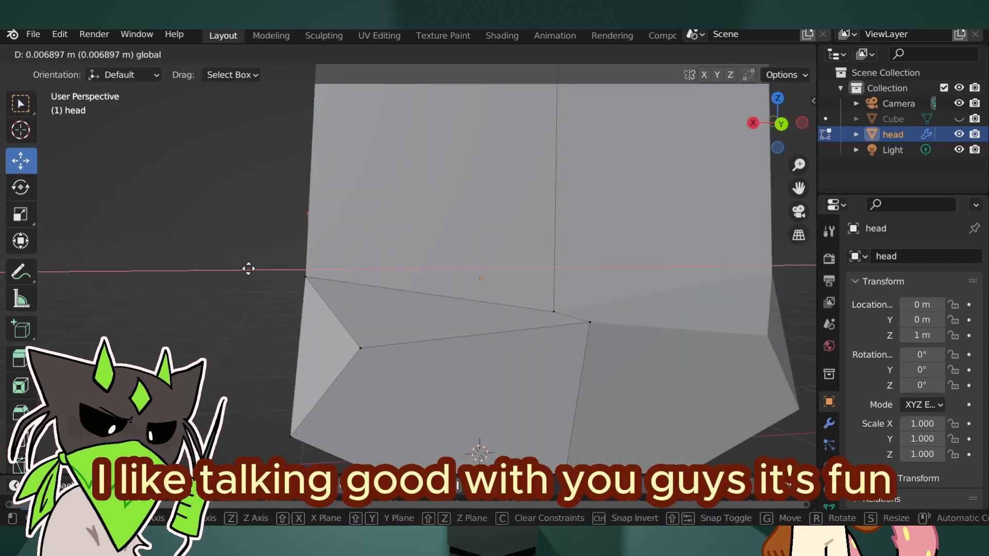
pyautogui.click(245, 264)
pyautogui.press('e')
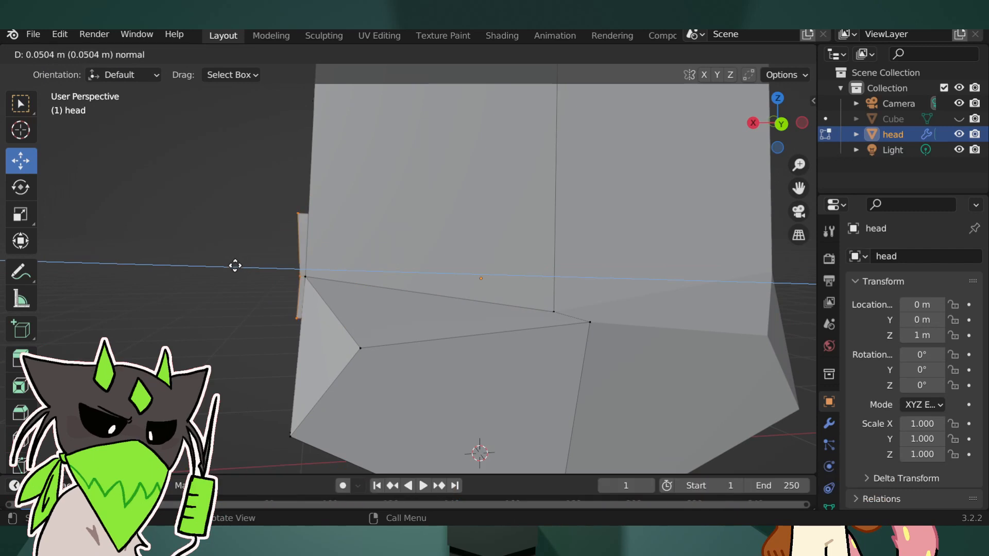
pyautogui.click(178, 265)
pyautogui.click(781, 123)
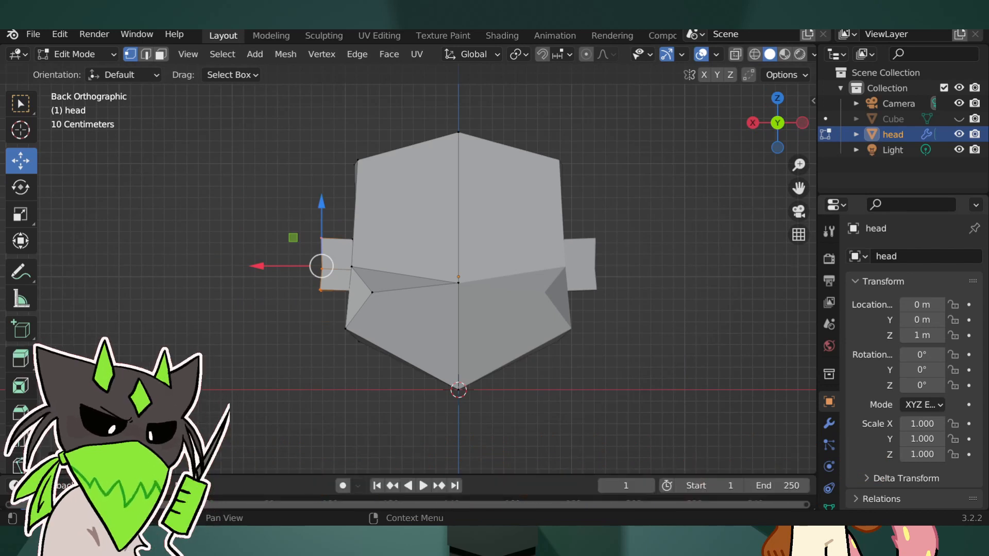
pyautogui.scroll(2, 463, 267)
# - Shift the ear's edges along X in Back Ortho to taper it, then return to Object Mode
pyautogui.moveTo(347, 266)
pyautogui.mouseDown()
pyautogui.moveTo(498, 267)
pyautogui.moveTo(91, 32)
pyautogui.mouseUp()
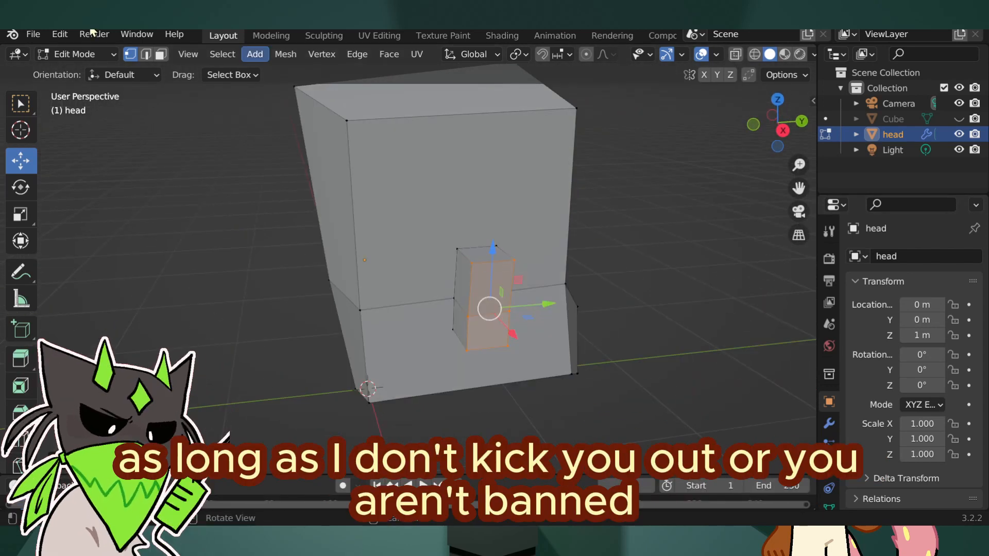
pyautogui.click(147, 54)
pyautogui.scroll(3, 471, 283)
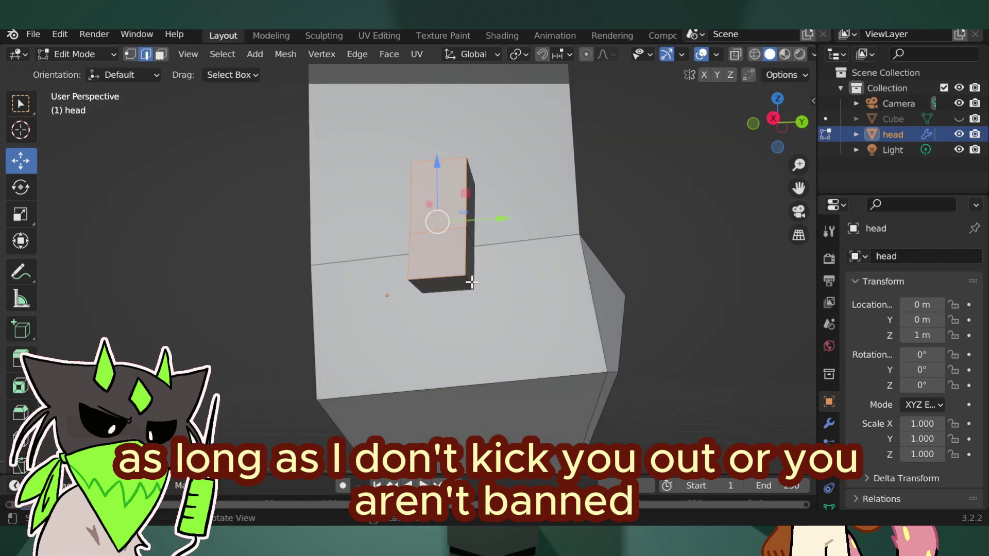
pyautogui.click(801, 122)
pyautogui.press('g')
pyautogui.press('x')
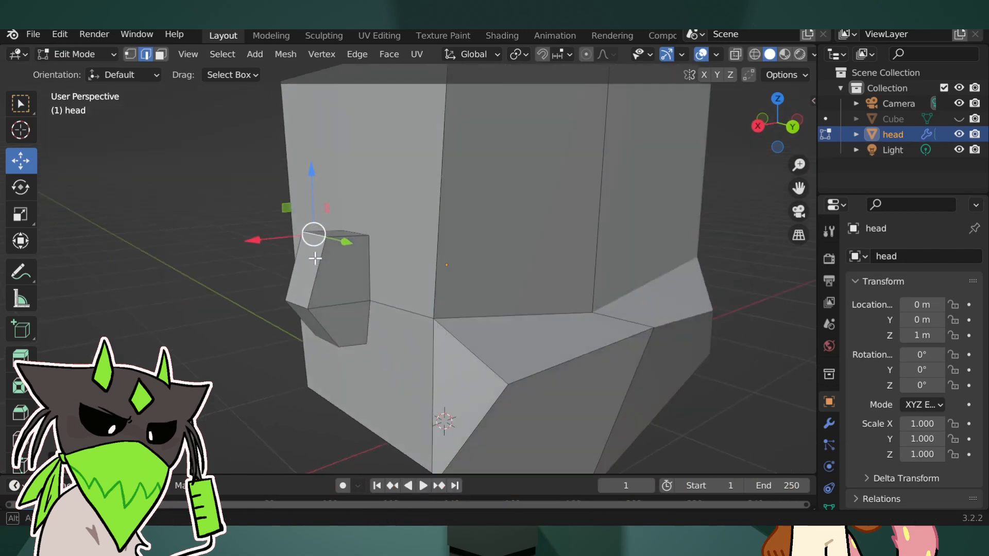
pyautogui.moveTo(338, 265); pyautogui.dragTo(347, 230)
pyautogui.scroll(-5, 671, 276)
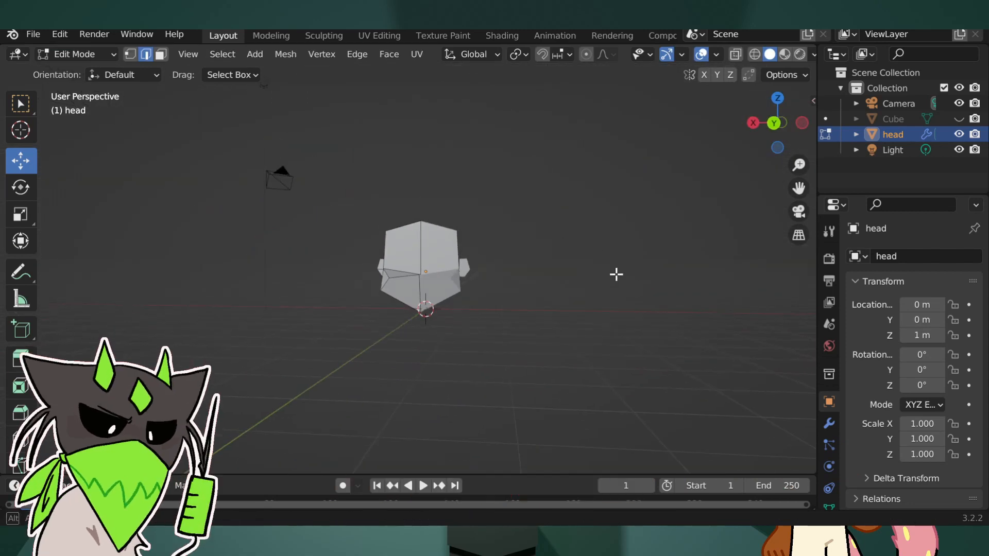
pyautogui.hotkey('shift', 'a')
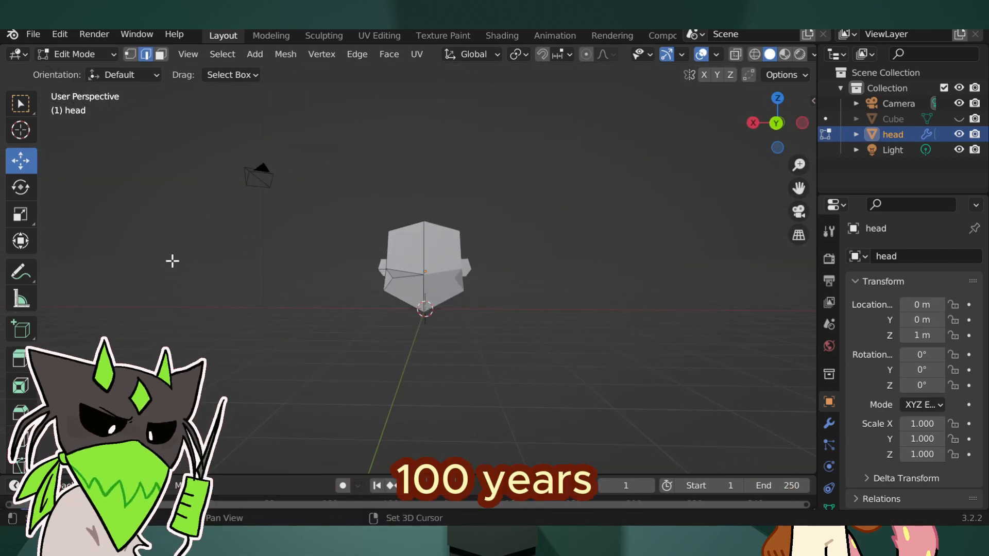
pyautogui.hotkey('shift', 'a')
# - Add a reference image Empty with the sketched drawing and move it aside from the head
pyautogui.click(71, 53)
pyautogui.click(77, 67)
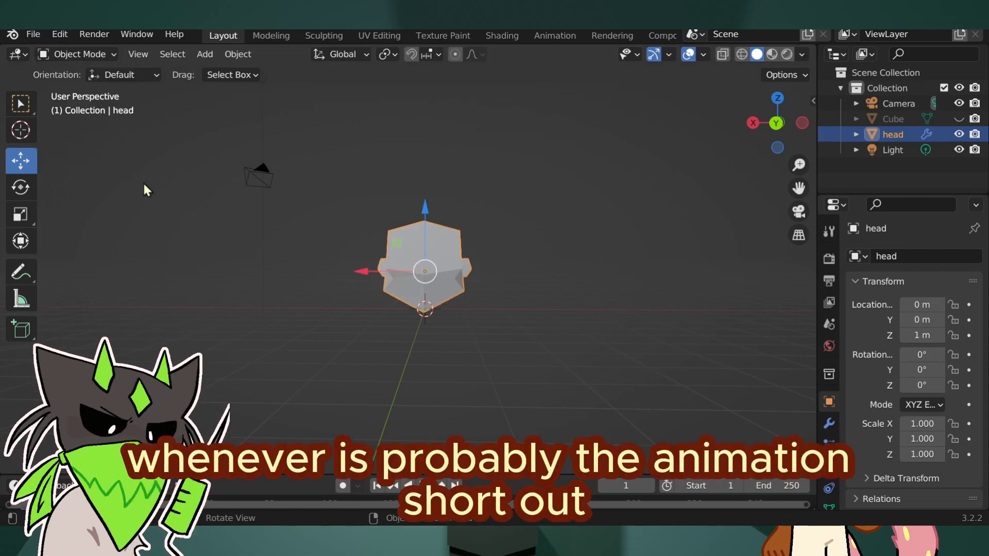
pyautogui.click(152, 217)
pyautogui.hotkey('shift', 'a')
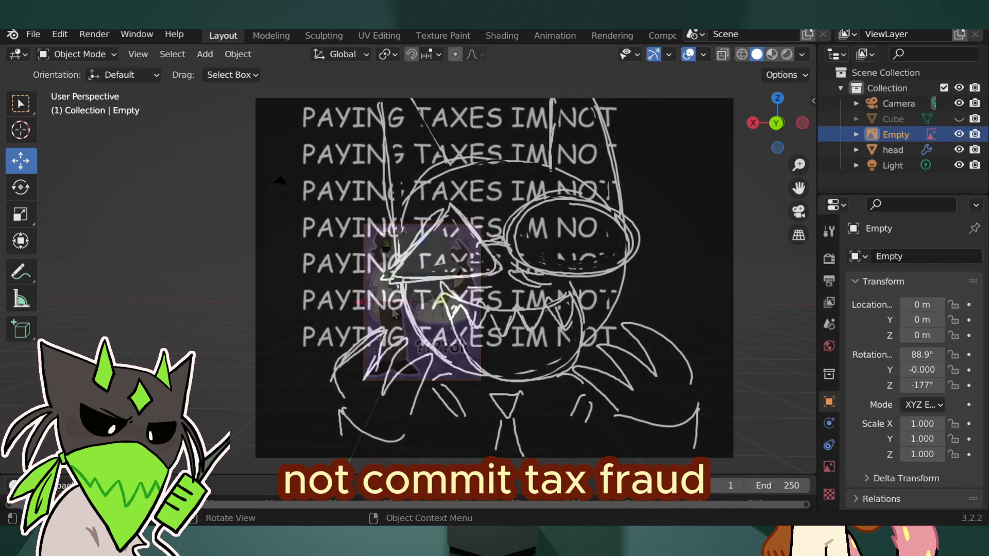
pyautogui.press('g')
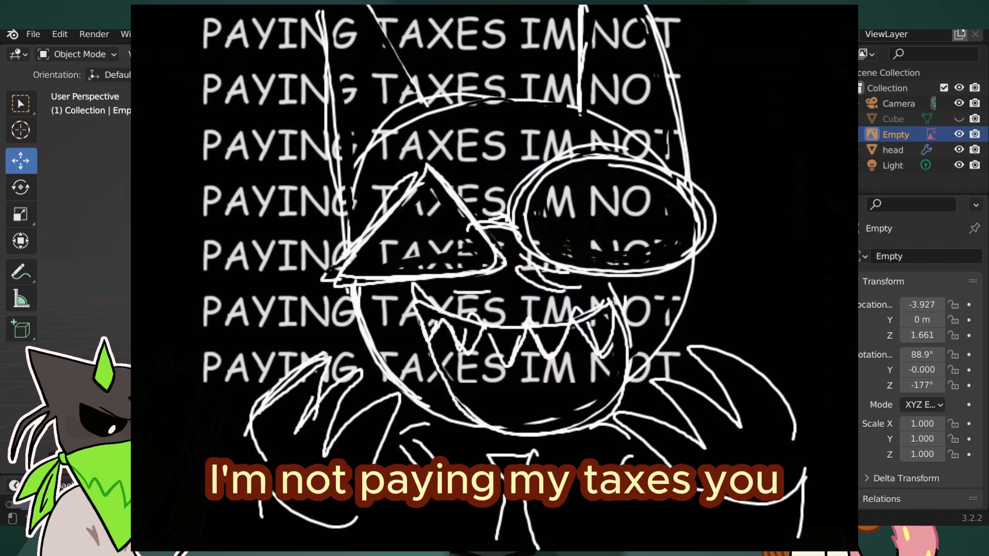